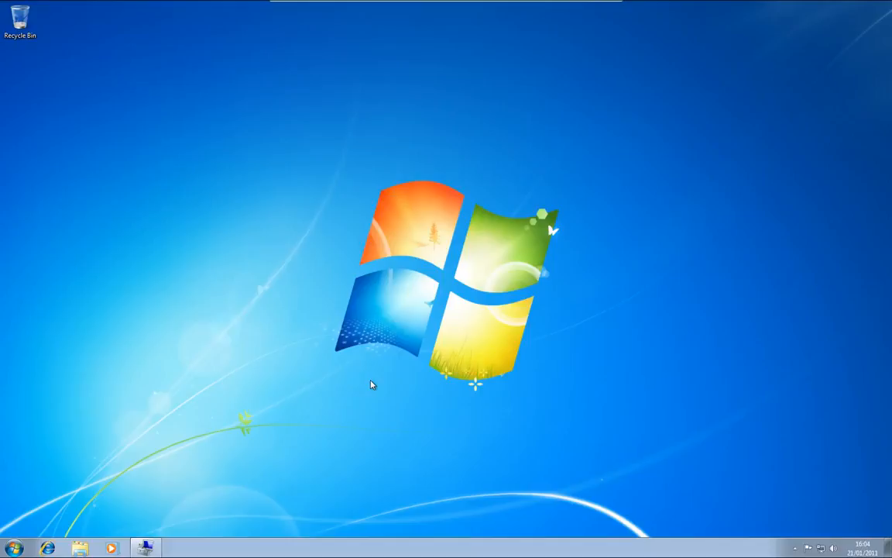
- Restart the computer into the BIOS setup and bring up the boot device order
{"action": "left_click", "coordinate": [13, 550]}
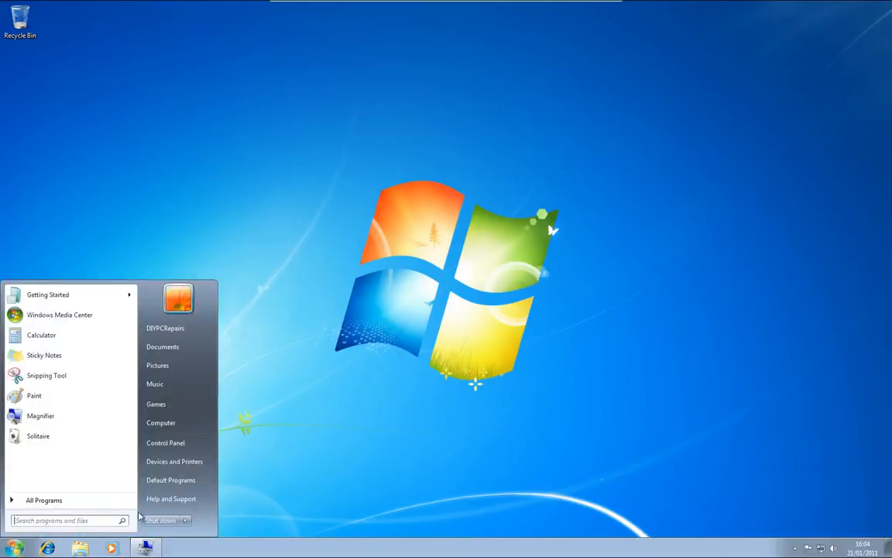
{"action": "left_click", "coordinate": [187, 520]}
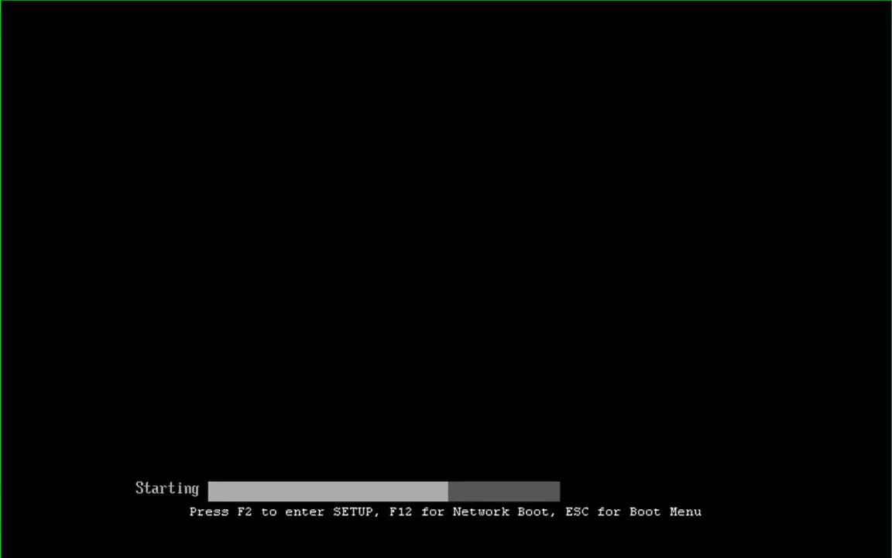
{"action": "key", "text": "F2"}
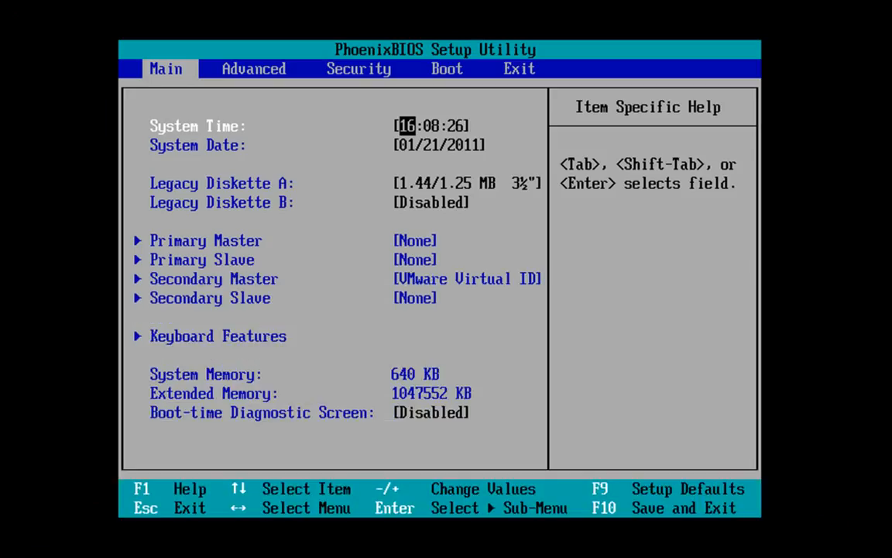
{"action": "key", "text": "Right"}
{"action": "key", "text": "Right"}
{"action": "key", "text": "Right"}
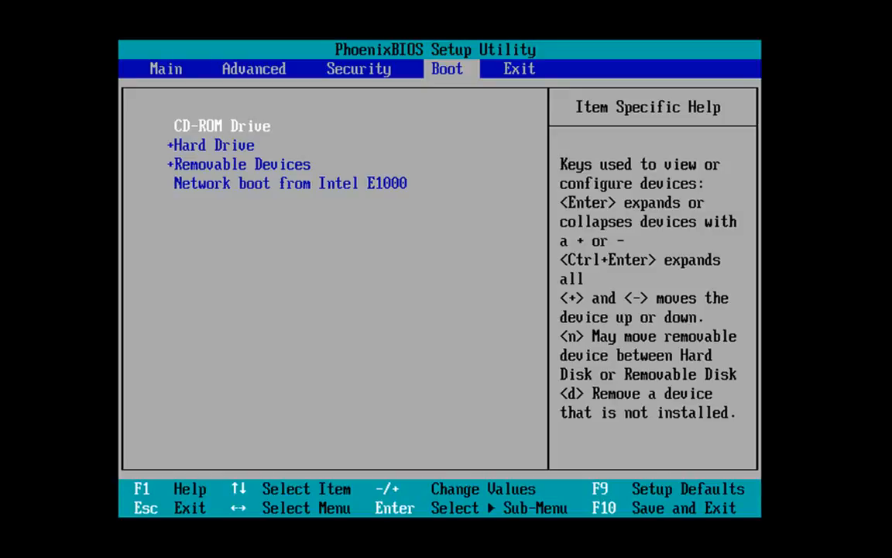
- Exit the BIOS setup saving changes, and boot the computer from the CD or DVD
{"action": "key", "text": "Right"}
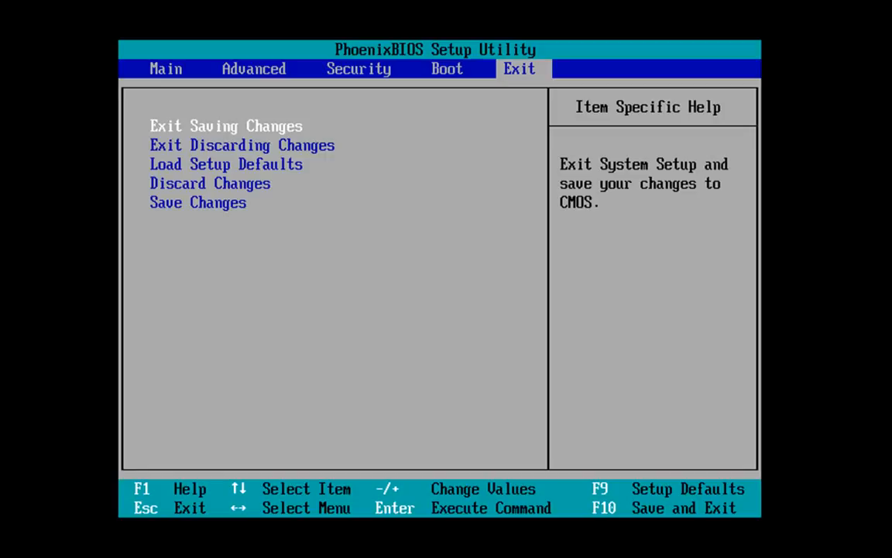
{"action": "key", "text": "Return"}
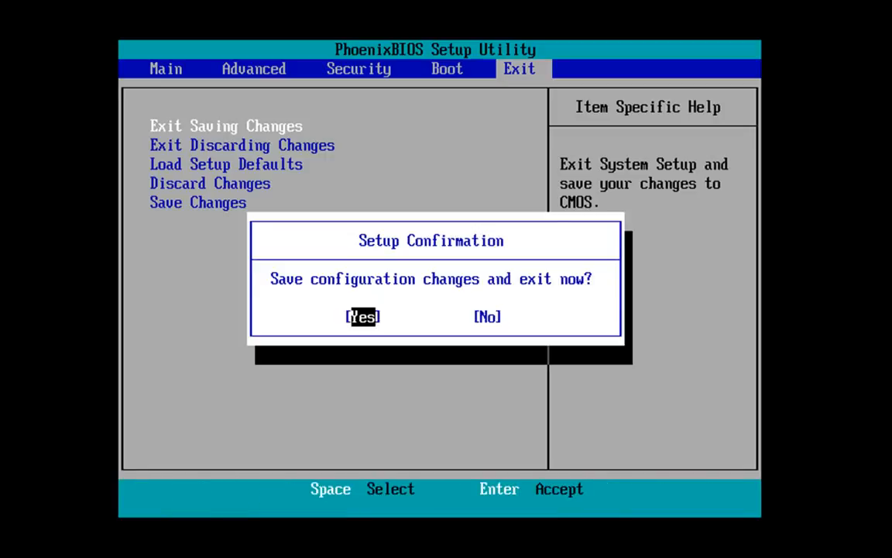
{"action": "key", "text": "Return"}
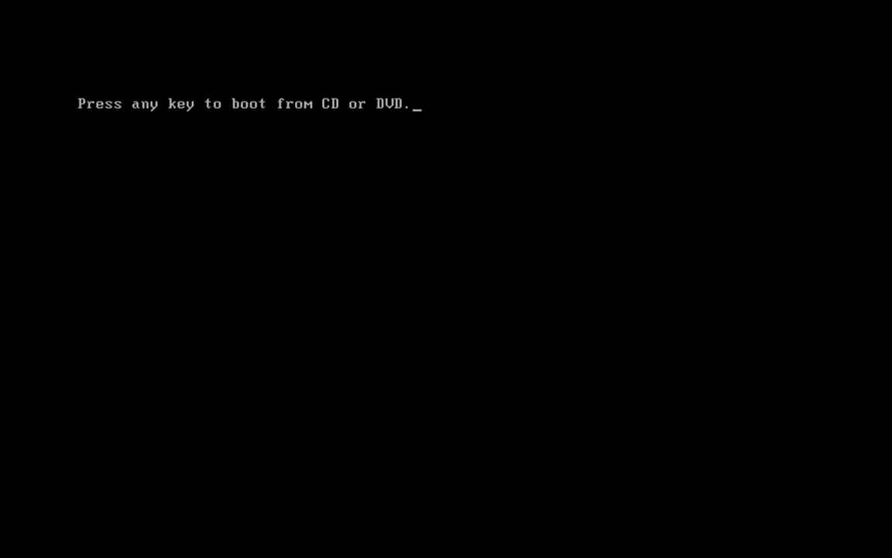
{"action": "key", "text": "Return"}
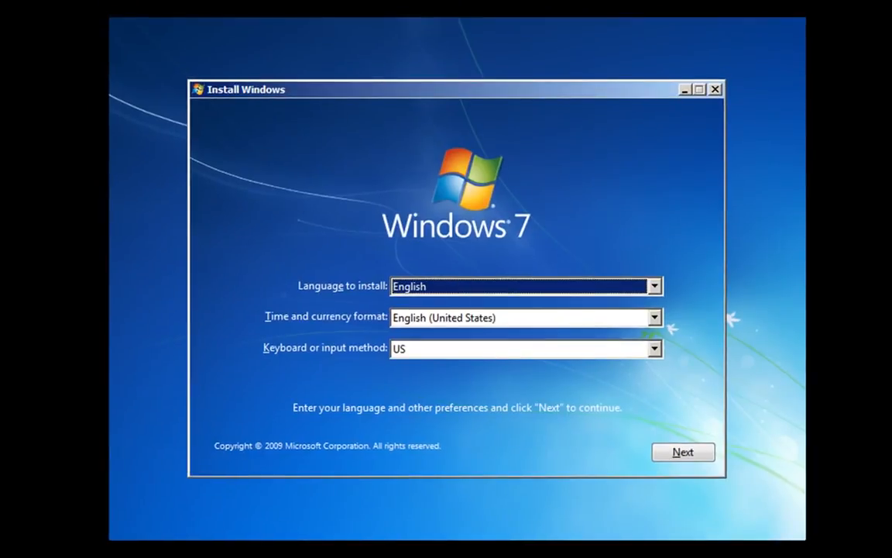
- Set the time and currency format to English (United Kingdom) and continue to the install screen
{"action": "left_click", "coordinate": [654, 318]}
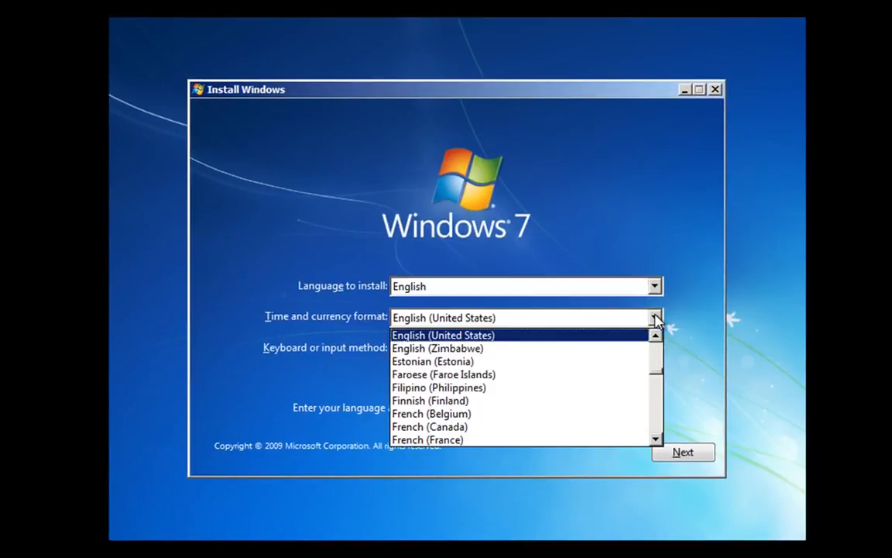
{"action": "left_click", "coordinate": [657, 333]}
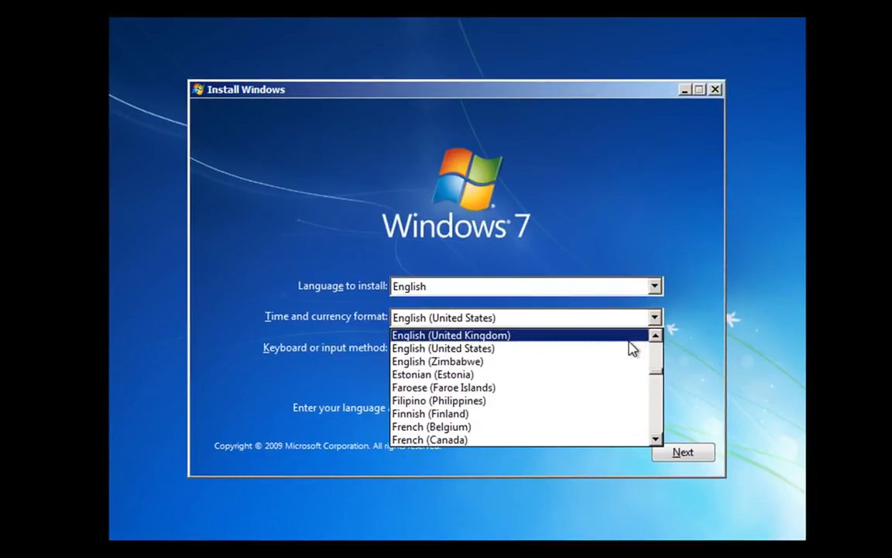
{"action": "left_click", "coordinate": [632, 339]}
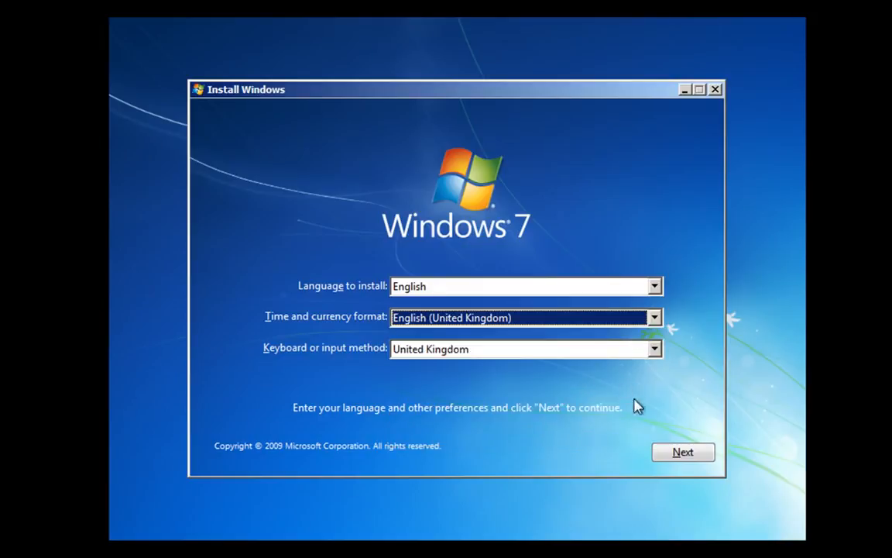
{"action": "left_click", "coordinate": [682, 456]}
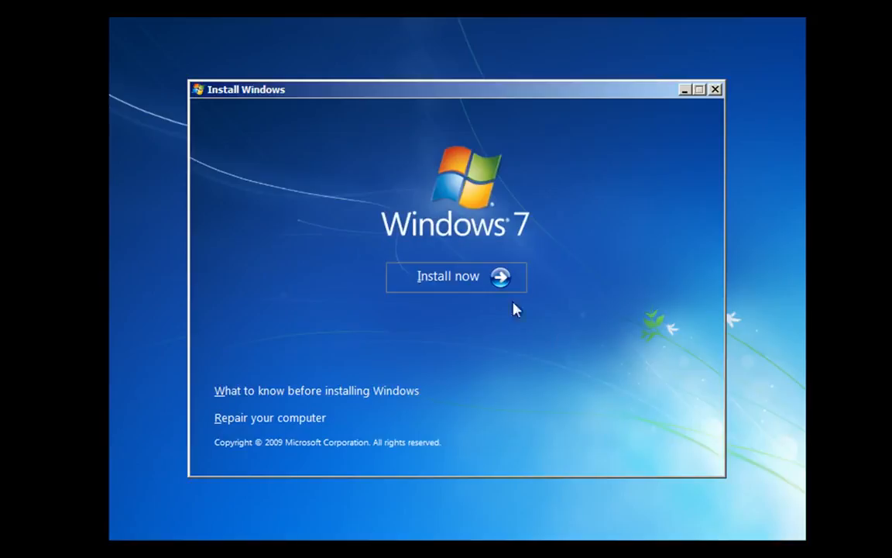
- Start the Windows 7 installation, accepting the license terms and choosing the Custom (advanced) installation type
{"action": "left_click", "coordinate": [456, 285]}
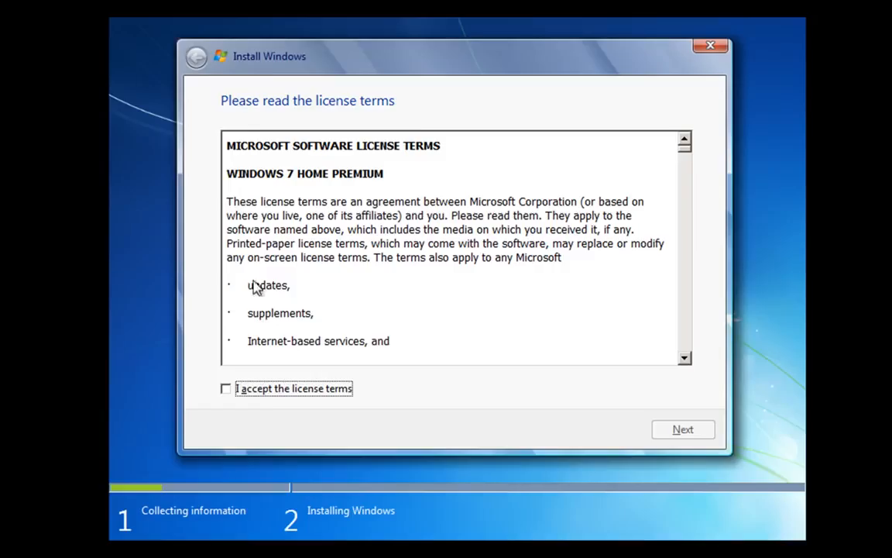
{"action": "left_click", "coordinate": [225, 389]}
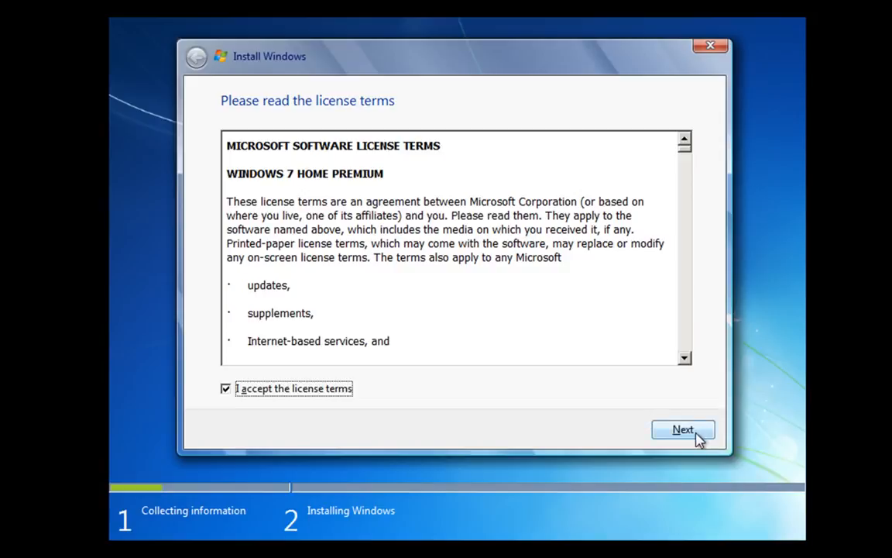
{"action": "left_click", "coordinate": [684, 431]}
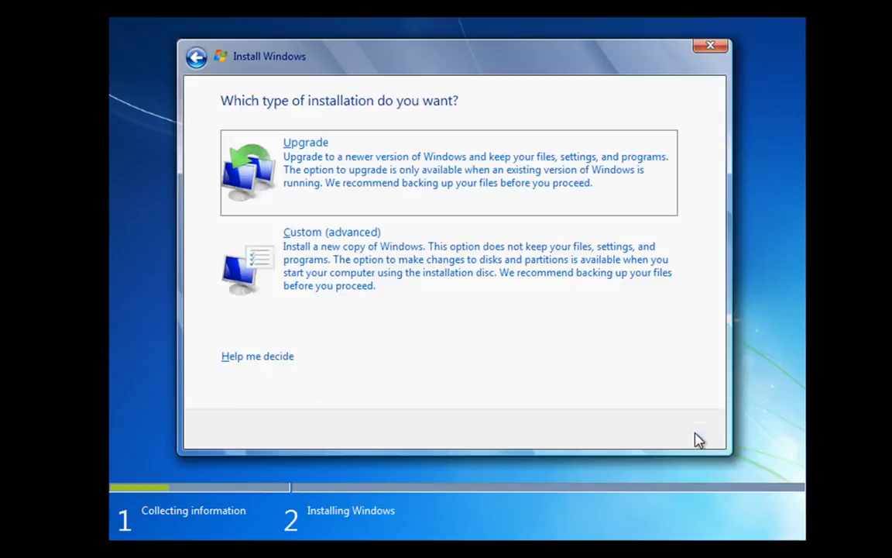
{"action": "left_click", "coordinate": [380, 258]}
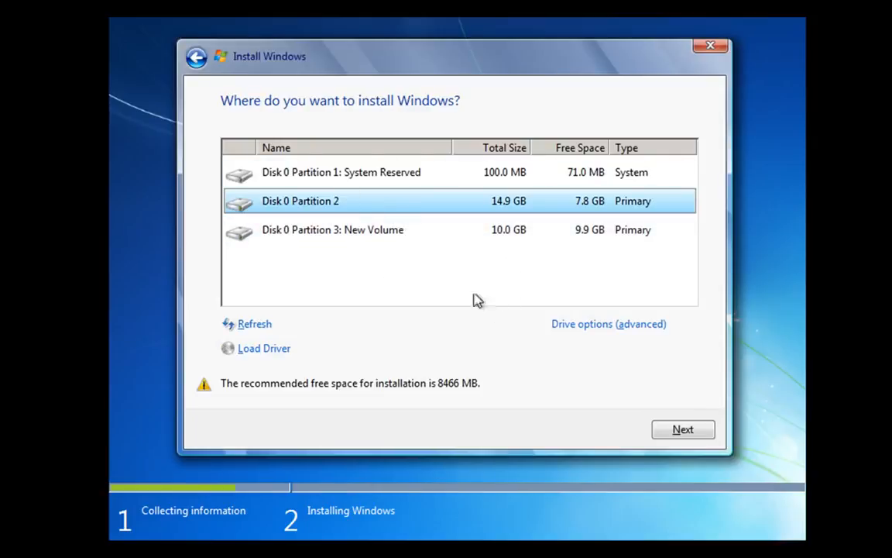
- Show the advanced drive options and delete Disk 0 Partition 3: New Volume
{"action": "left_click", "coordinate": [346, 236]}
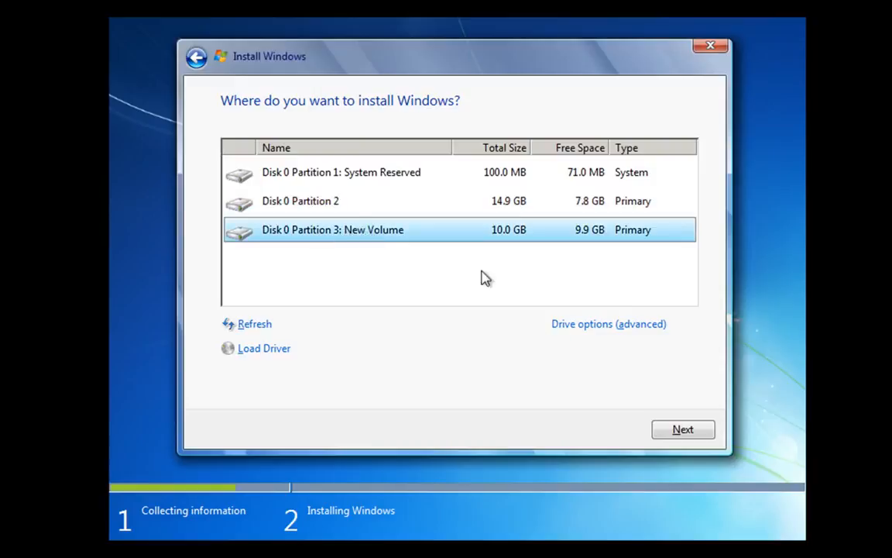
{"action": "left_click", "coordinate": [593, 328]}
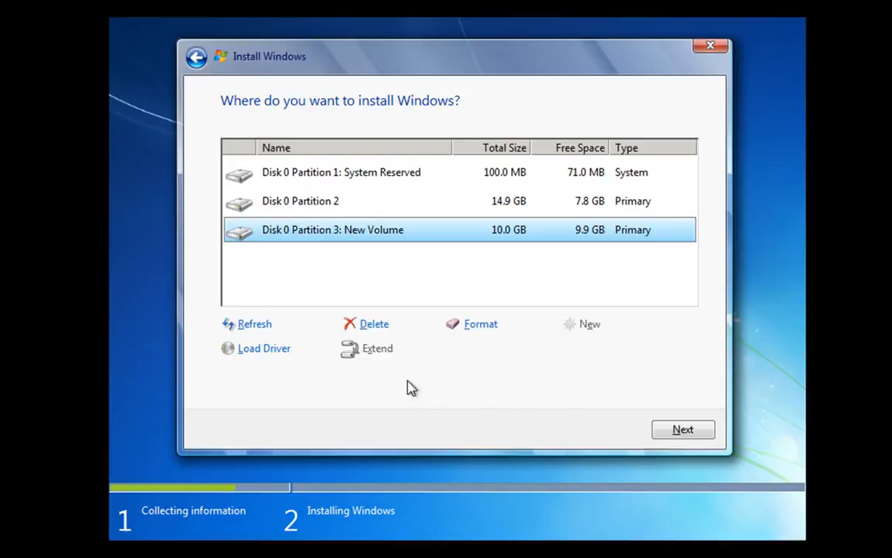
{"action": "left_click", "coordinate": [376, 327]}
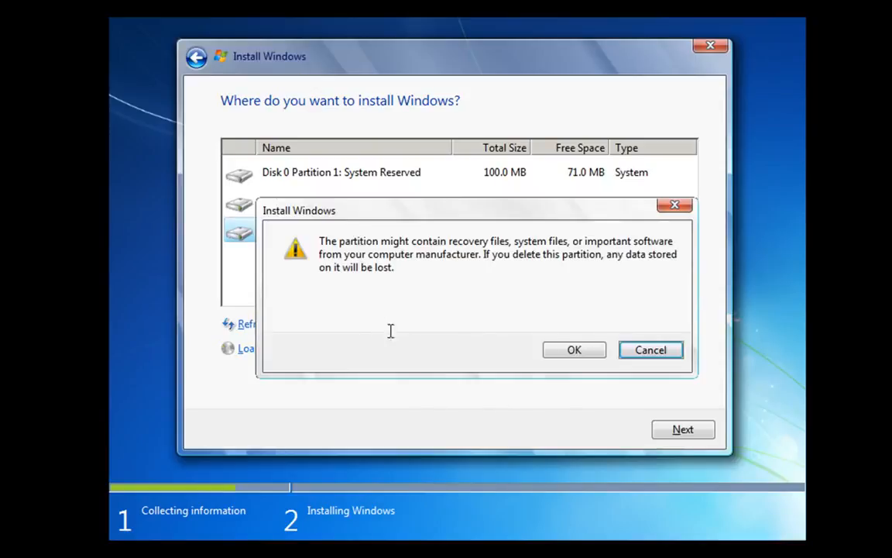
{"action": "left_click", "coordinate": [583, 353]}
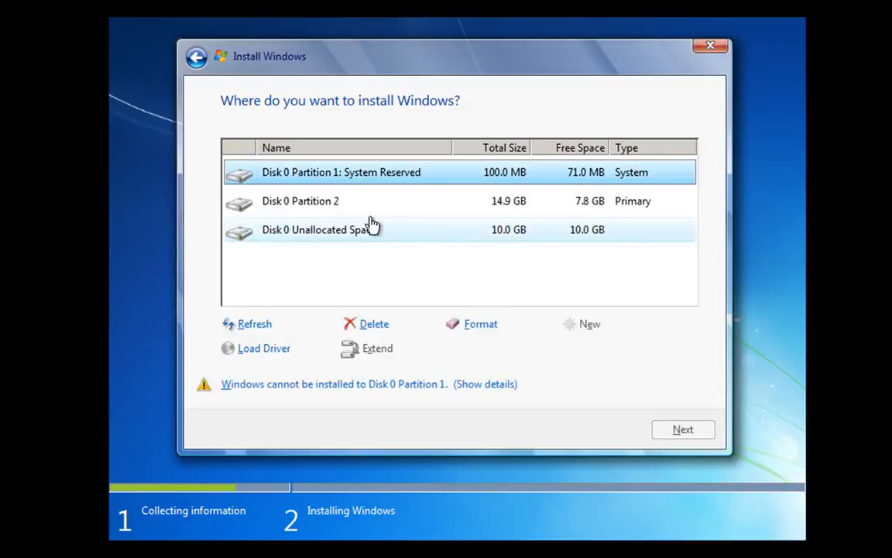
- Delete Disk 0 Partition 2 and the System Reserved partition, leaving the whole disk unallocated
{"action": "left_click", "coordinate": [329, 206]}
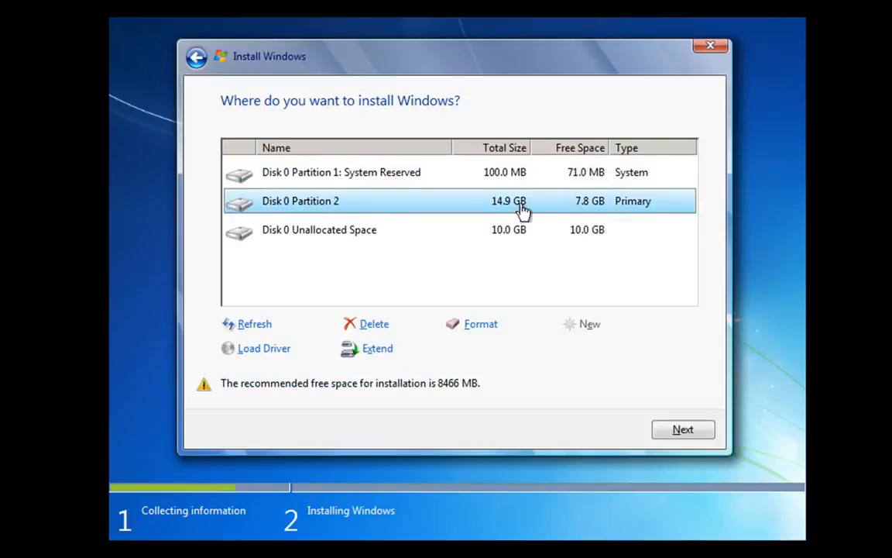
{"action": "left_click", "coordinate": [370, 325]}
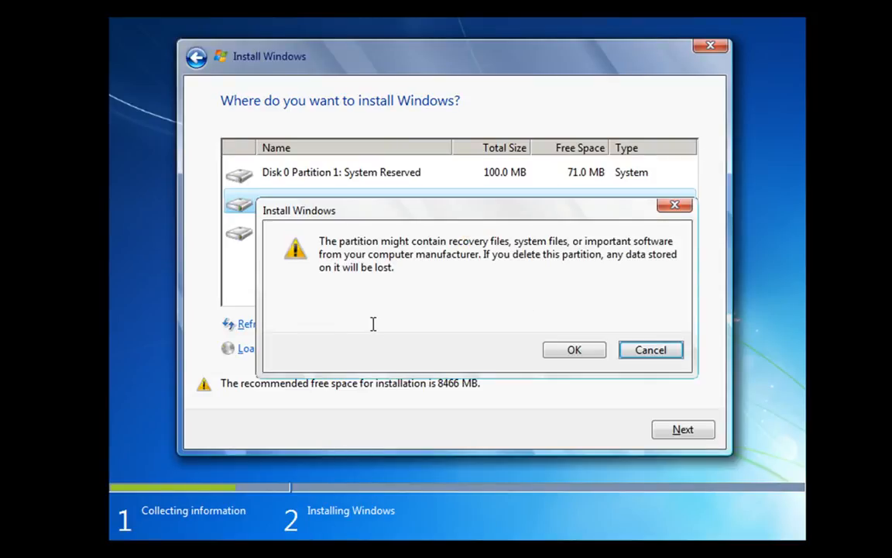
{"action": "left_click", "coordinate": [572, 350]}
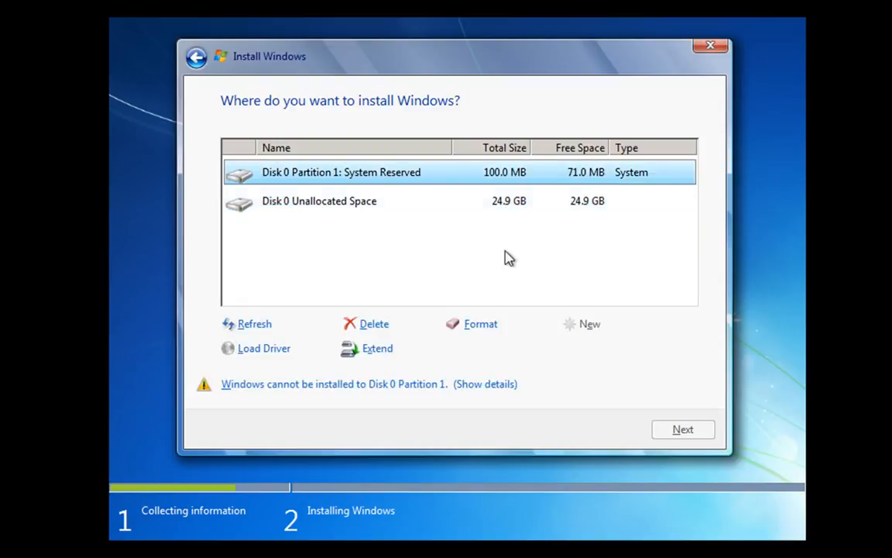
{"action": "left_click", "coordinate": [377, 326]}
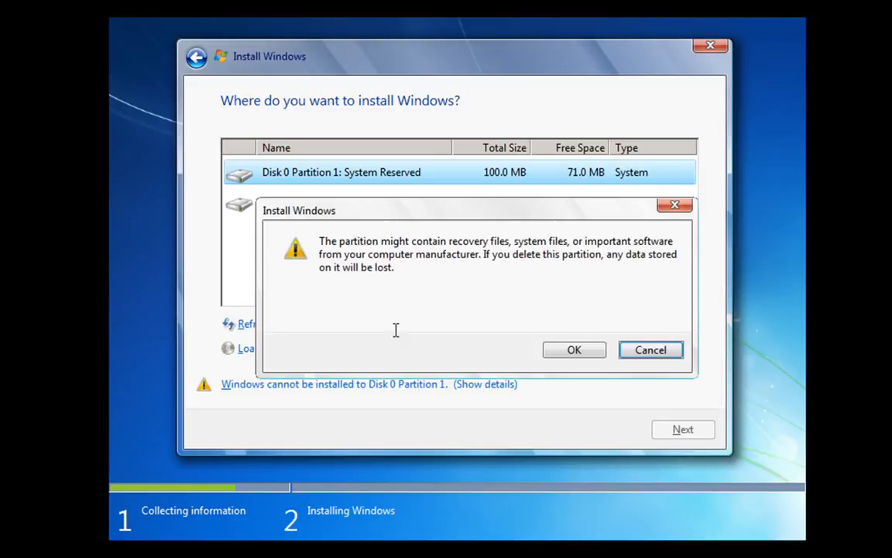
{"action": "left_click", "coordinate": [574, 350]}
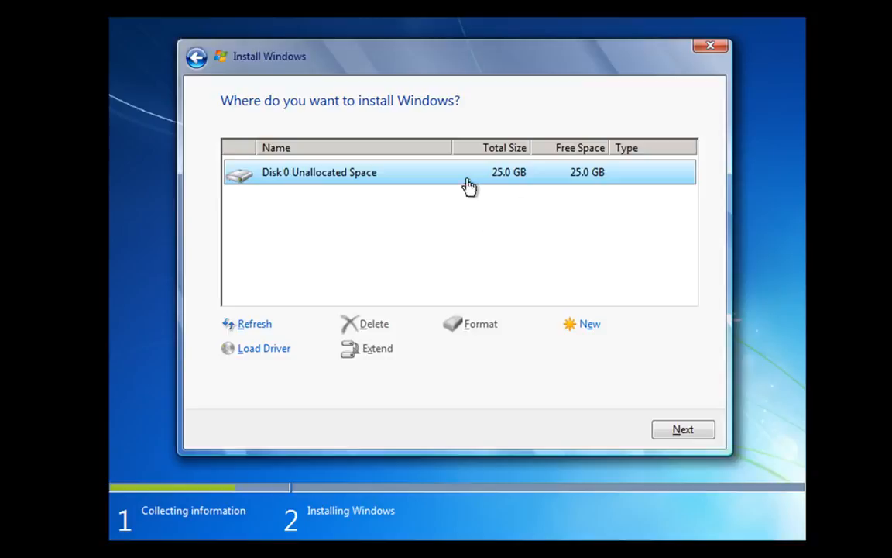
- Create a new partition from the unallocated space with a size of 25598 MB, allowing additional system partitions
{"action": "left_click", "coordinate": [588, 327]}
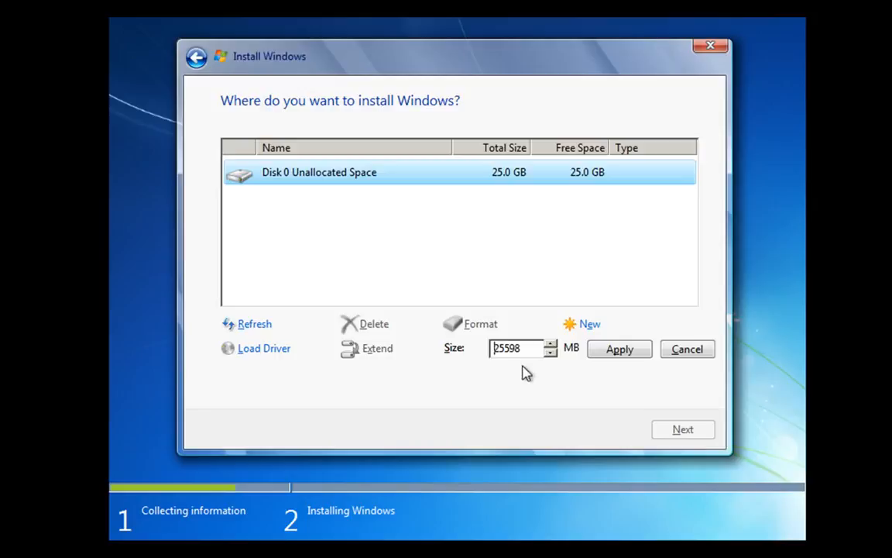
{"action": "left_click", "coordinate": [614, 353]}
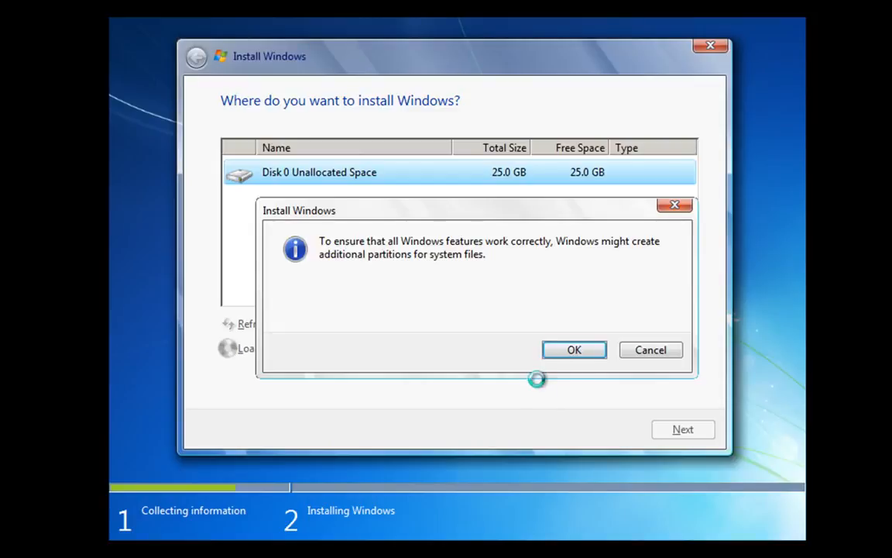
{"action": "left_click", "coordinate": [575, 351]}
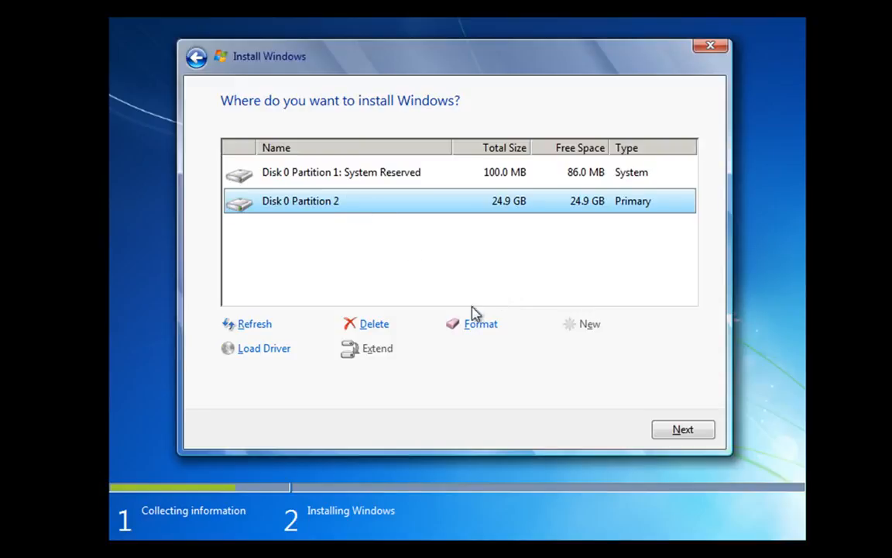
- Format Disk 0 Partition 2 and start installing Windows on it
{"action": "left_click", "coordinate": [474, 326]}
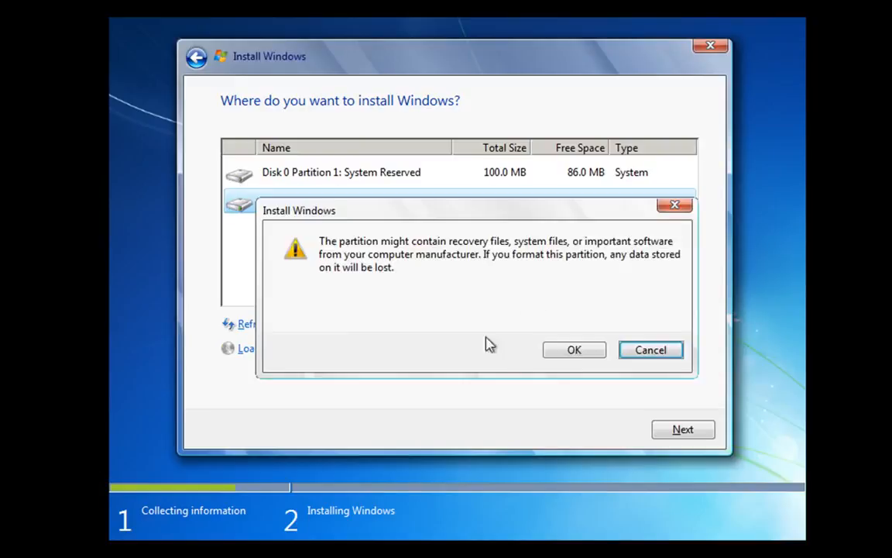
{"action": "left_click", "coordinate": [572, 351]}
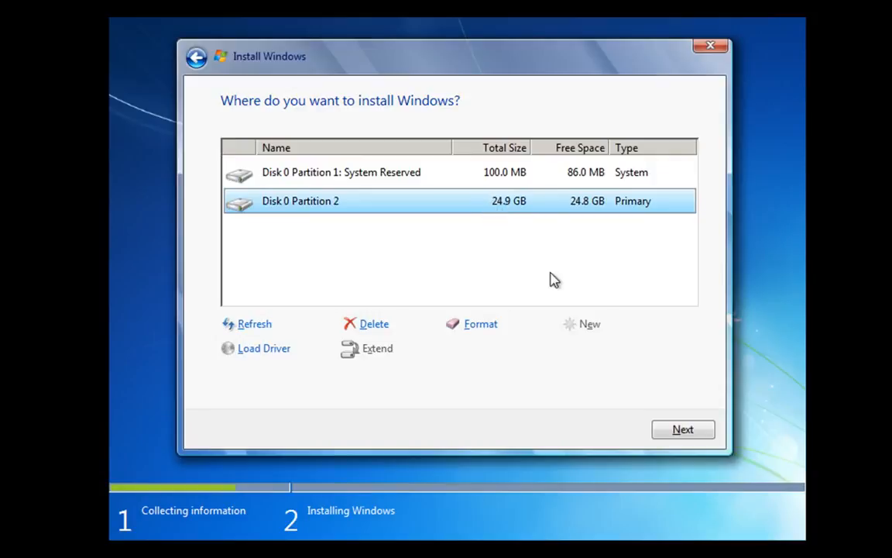
{"action": "left_click", "coordinate": [678, 436]}
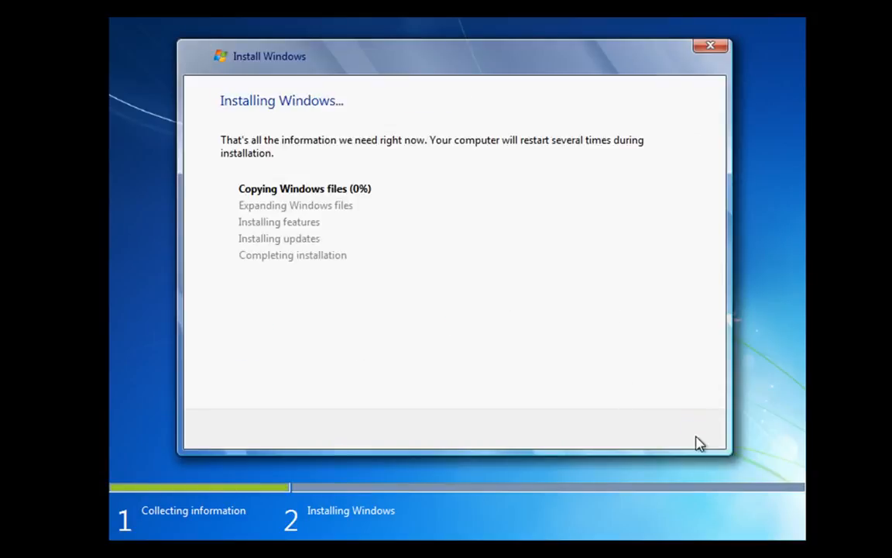